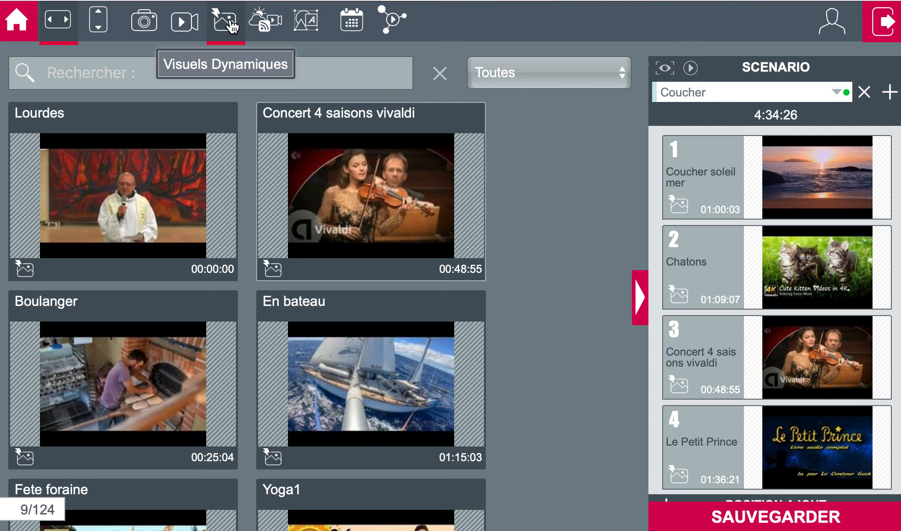
# - Upload the image 388790.jpg from the computer's desktop to the image library as a new image
pyautogui.click(146, 21)
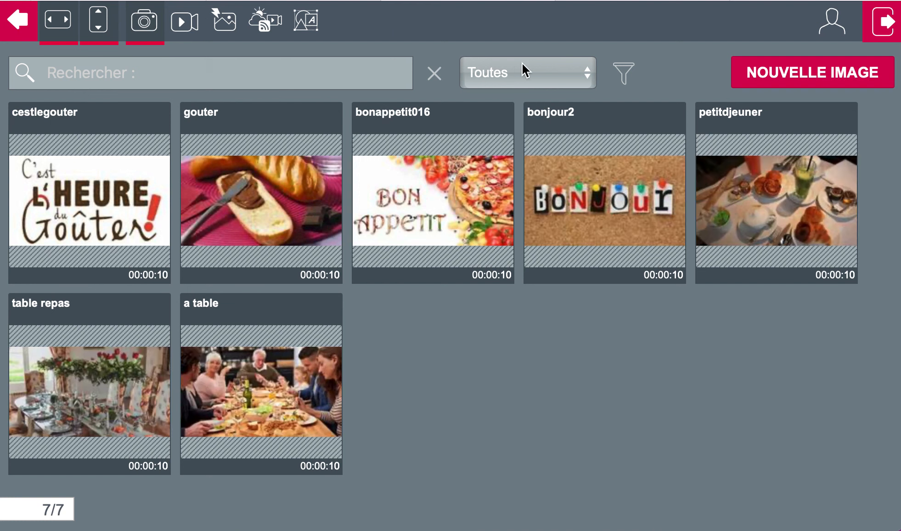
pyautogui.click(770, 75)
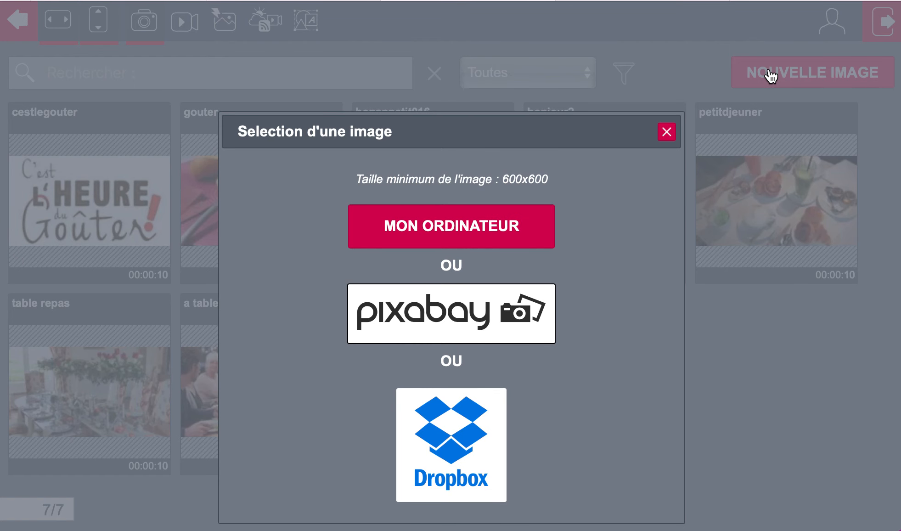
pyautogui.click(512, 229)
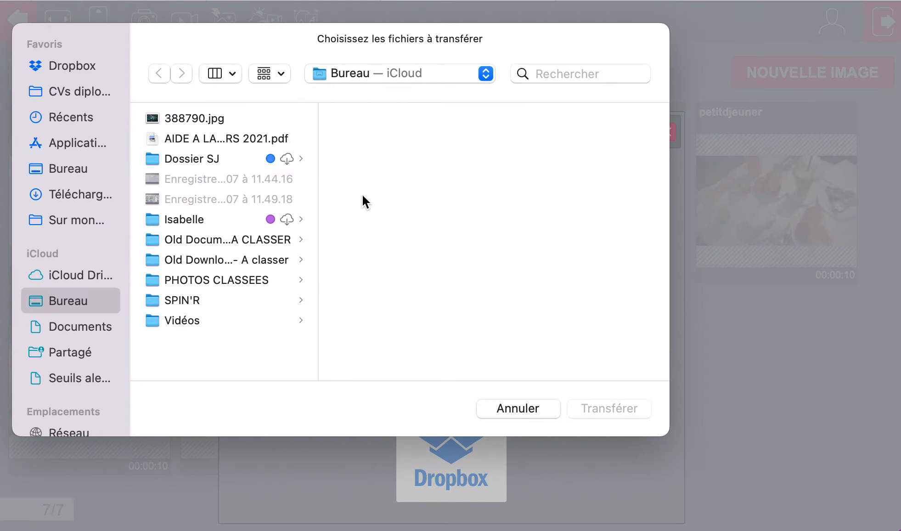
pyautogui.click(185, 119)
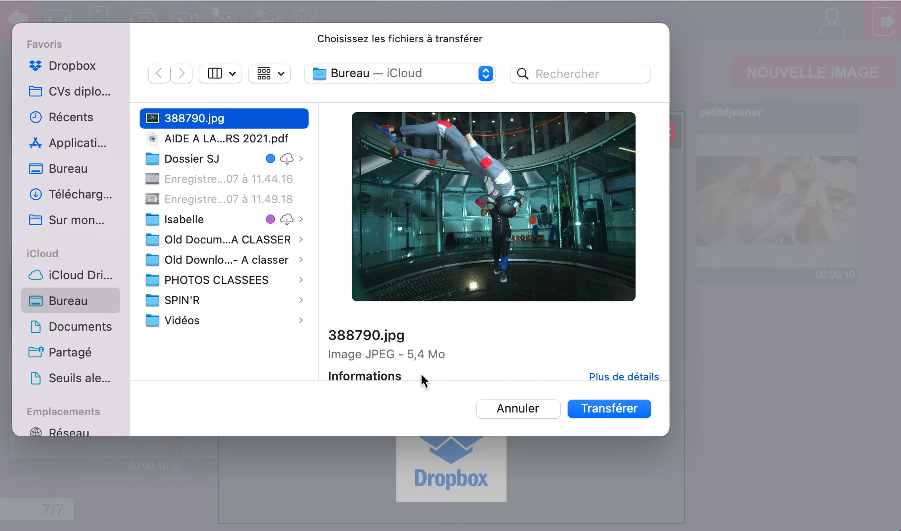
pyautogui.click(602, 407)
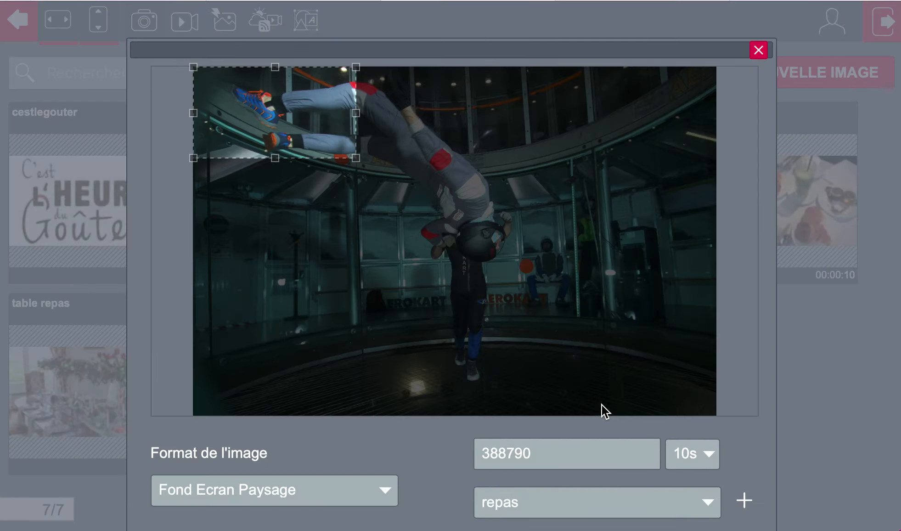
# - Name the uploaded image Vol and enlarge its crop frame to the photo's full width, centred vertically
pyautogui.doubleClick(555, 455)
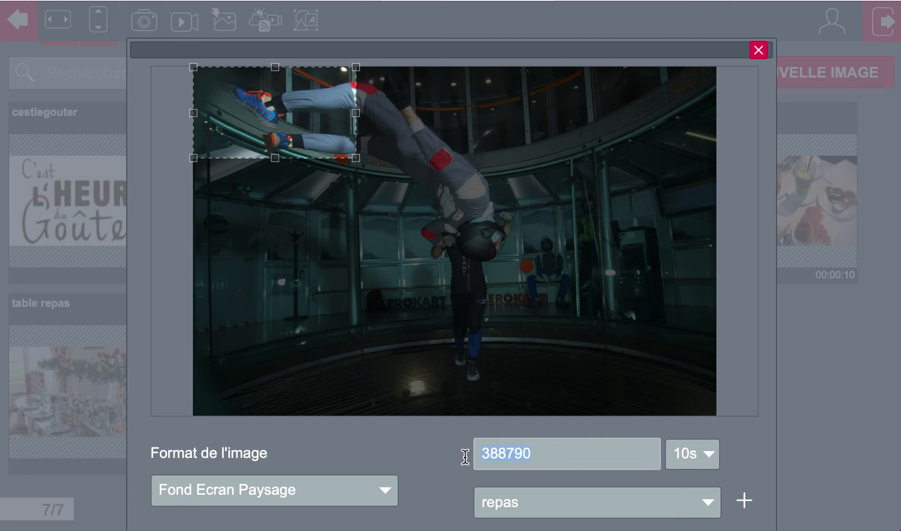
pyautogui.write('Vol')
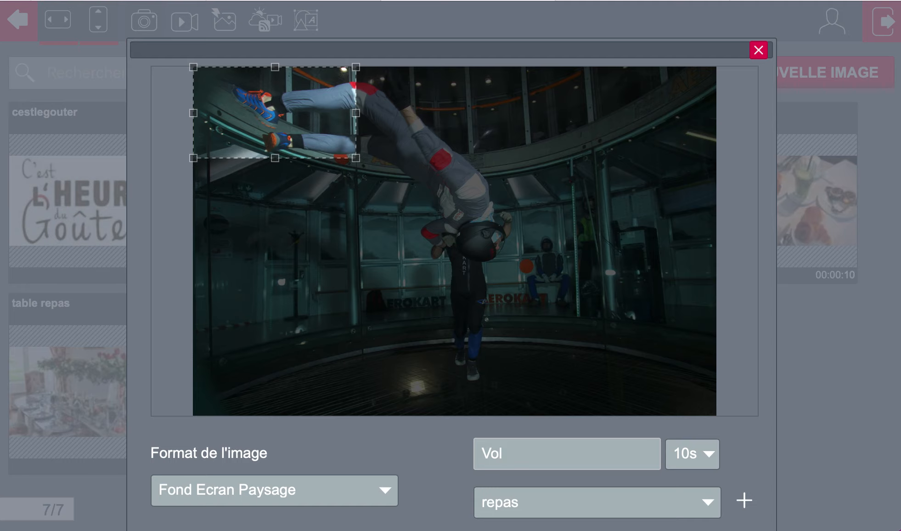
pyautogui.moveTo(358, 157); pyautogui.dragTo(603, 367)
pyautogui.moveTo(527, 189); pyautogui.dragTo(528, 232)
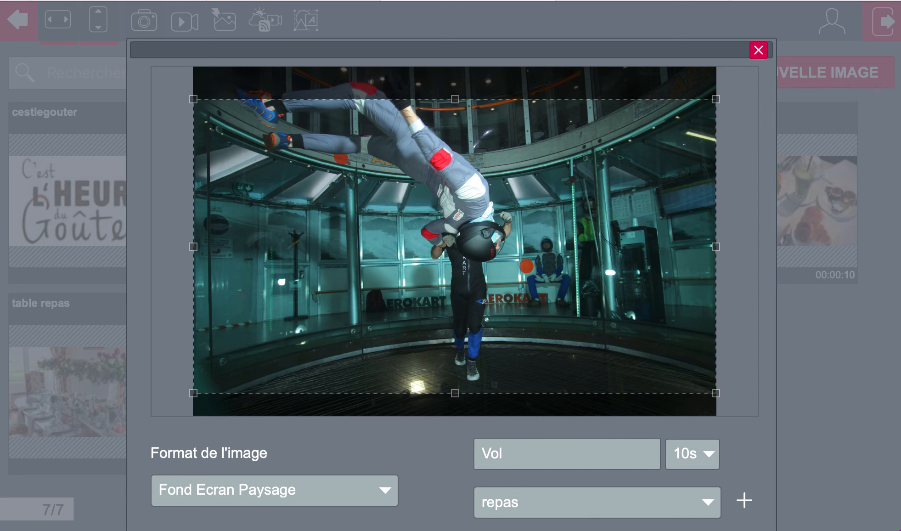
# - Keep the image in the repas category with the Fond Ecran Paysage format and add it to the library
pyautogui.click(710, 505)
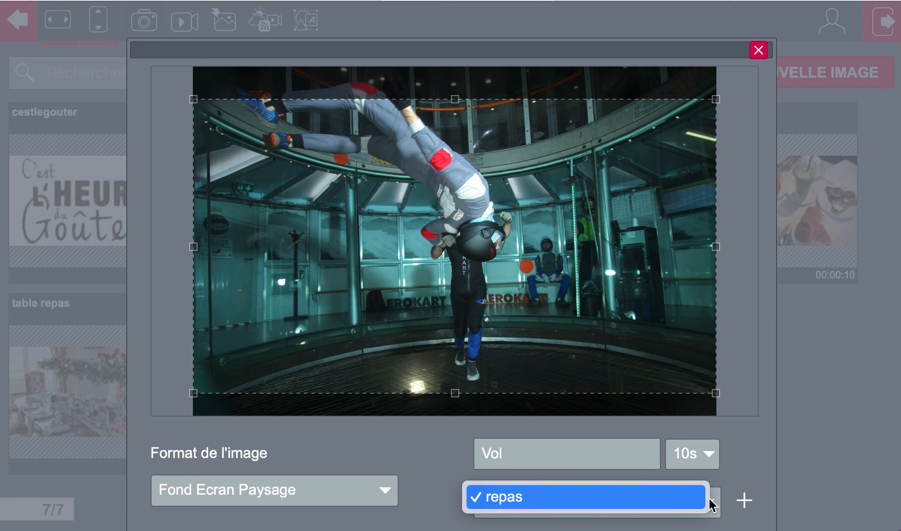
pyautogui.click(709, 498)
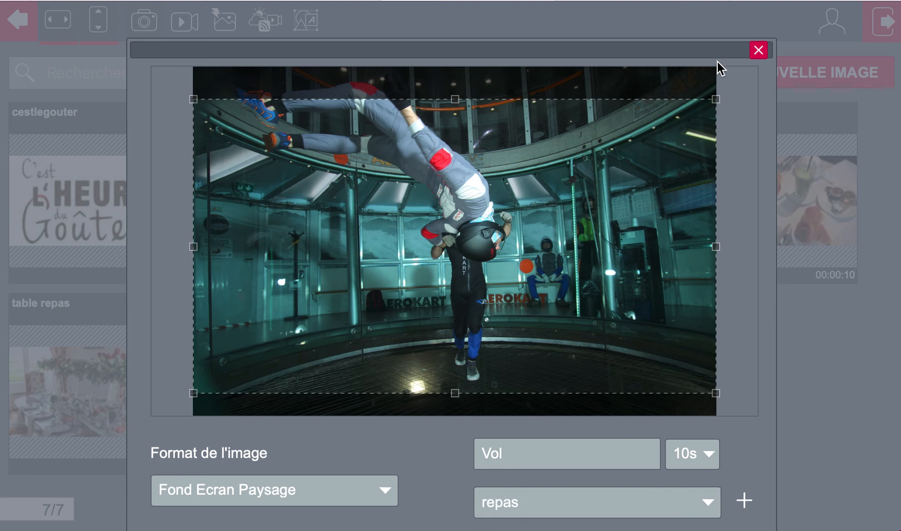
pyautogui.scroll(-3, 737, 342)
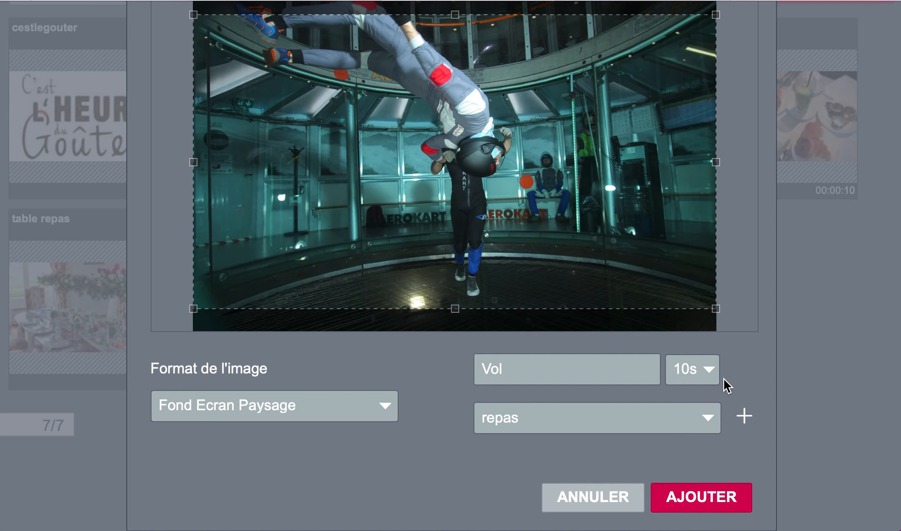
pyautogui.click(700, 495)
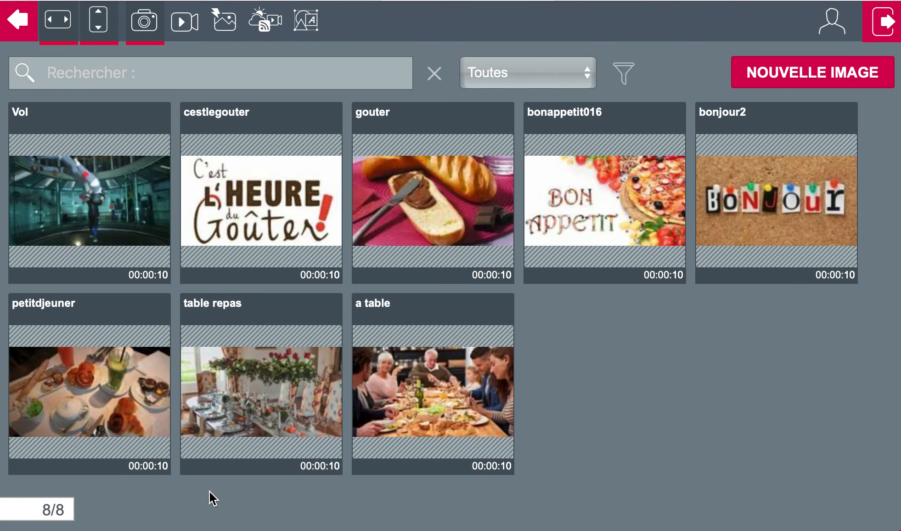
# - Review the rename settings of the Vol image and save them with the repas category
pyautogui.moveTo(25, 179)
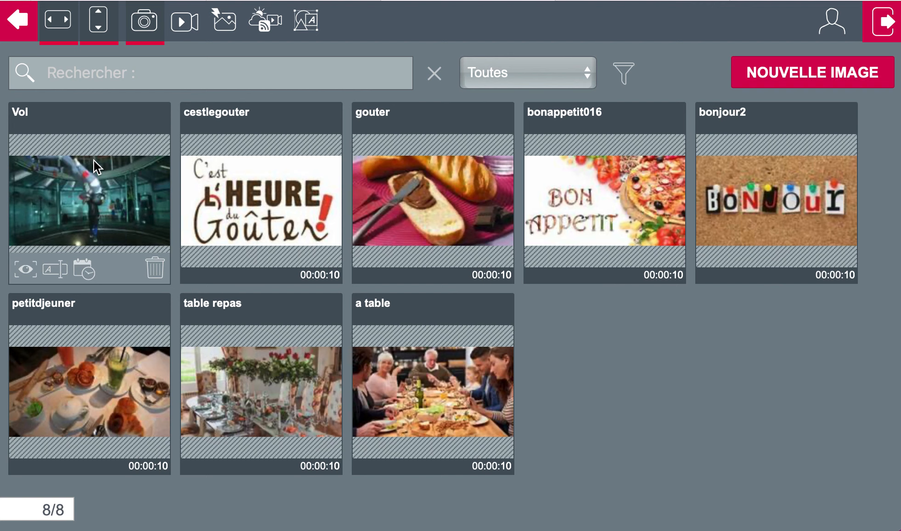
pyautogui.click(61, 271)
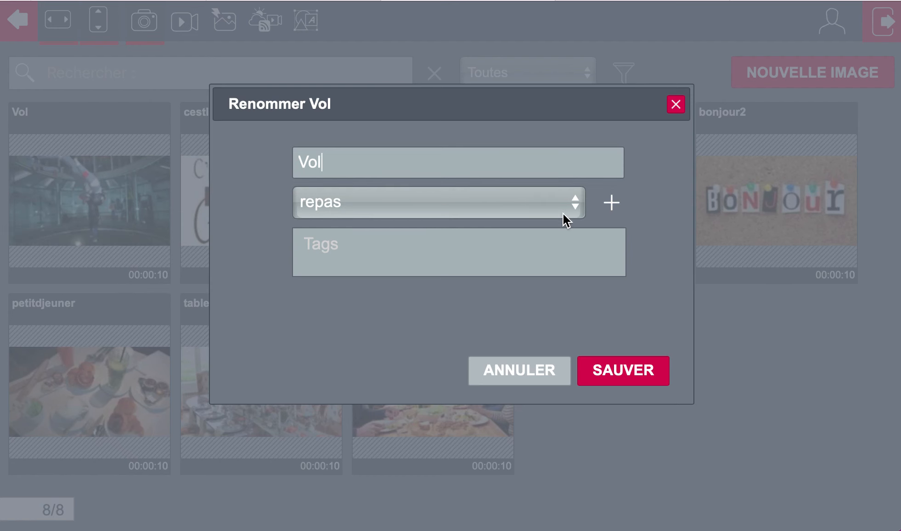
pyautogui.click(575, 197)
pyautogui.click(575, 197)
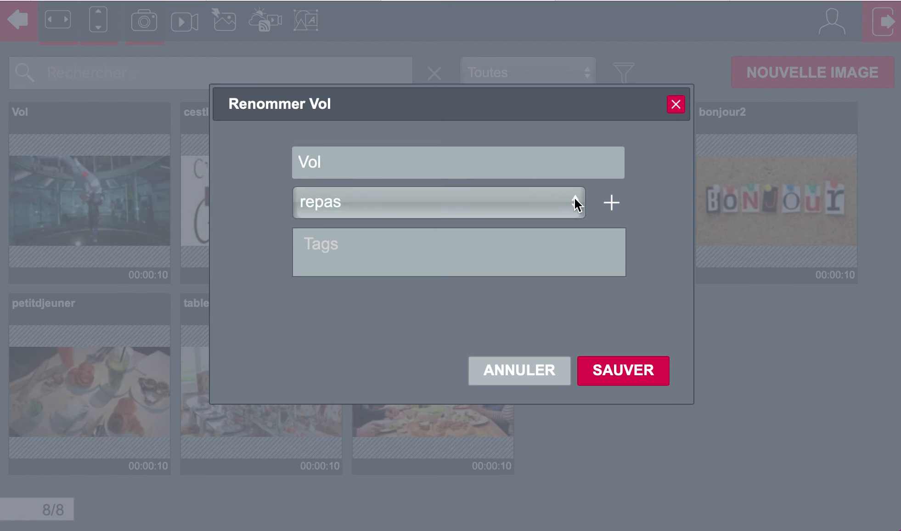
pyautogui.click(617, 371)
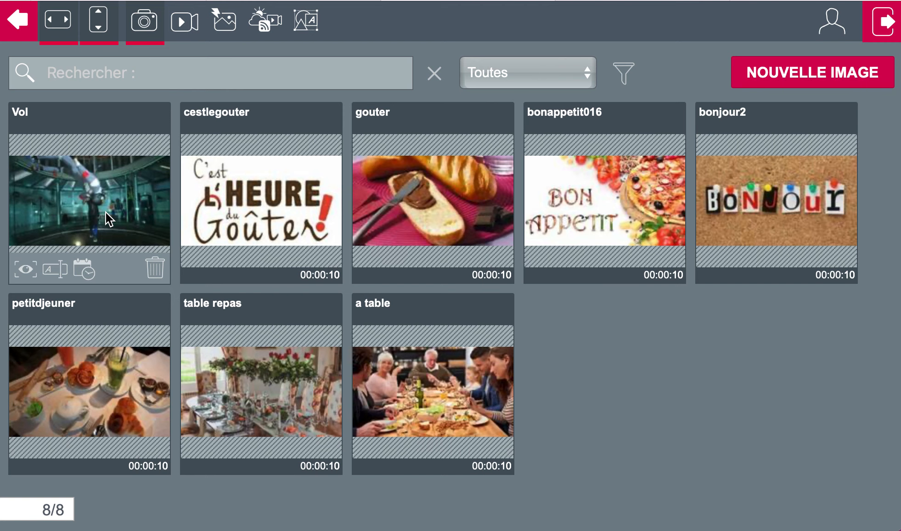
# - Filter the image library by the repas category, and view the video library
pyautogui.click(588, 72)
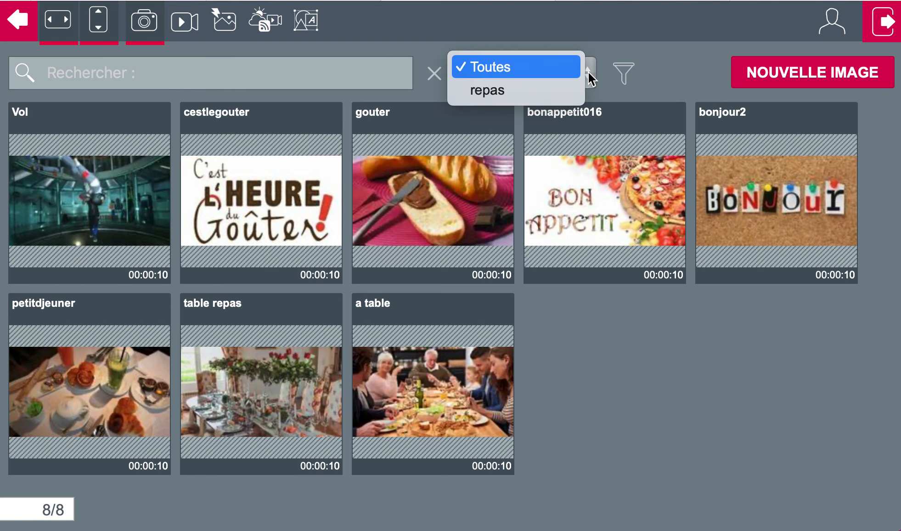
pyautogui.click(537, 96)
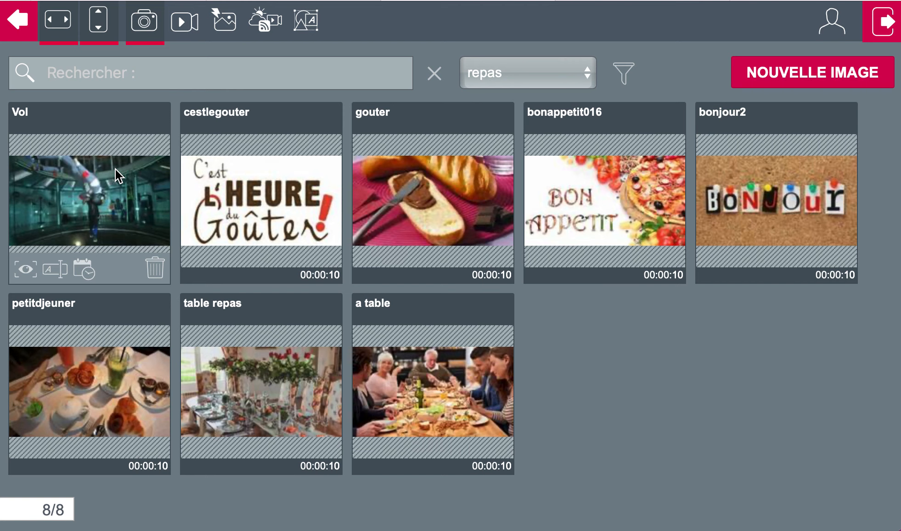
pyautogui.click(182, 23)
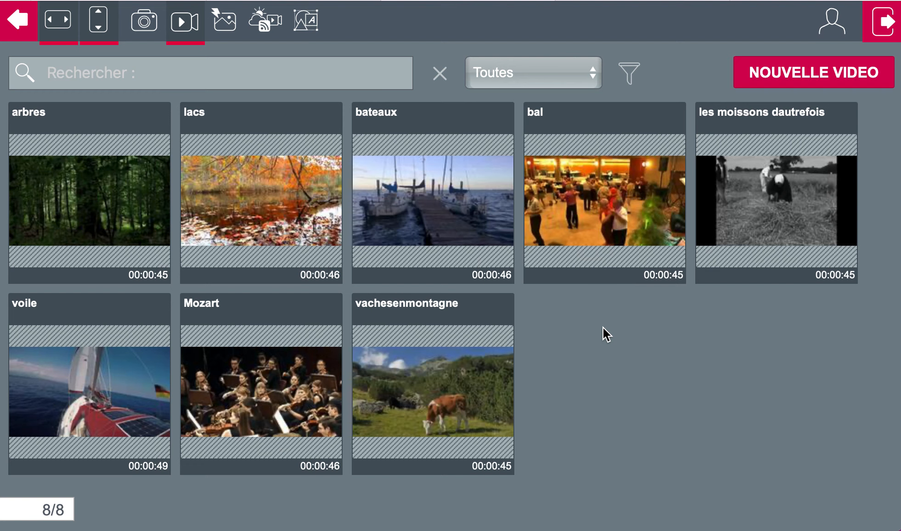
# - Open the dynamic visuals, switch to YouTube and check the quality options of the Cirque du Soleil SPOTLIGHT ON "O" video
pyautogui.click(224, 22)
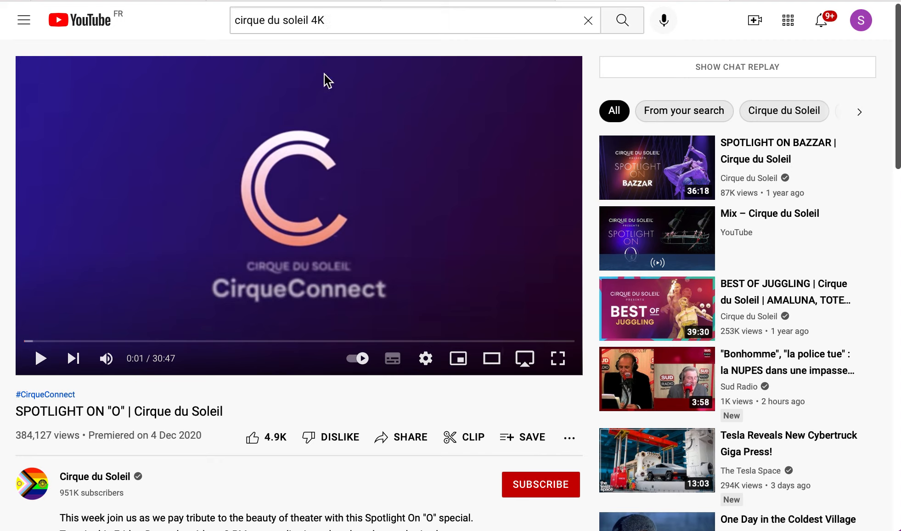
pyautogui.click(426, 360)
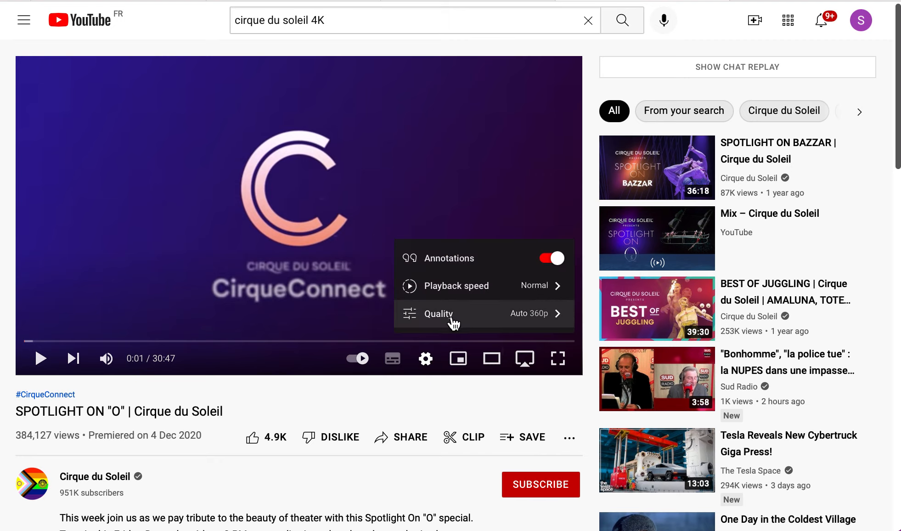
pyautogui.click(467, 319)
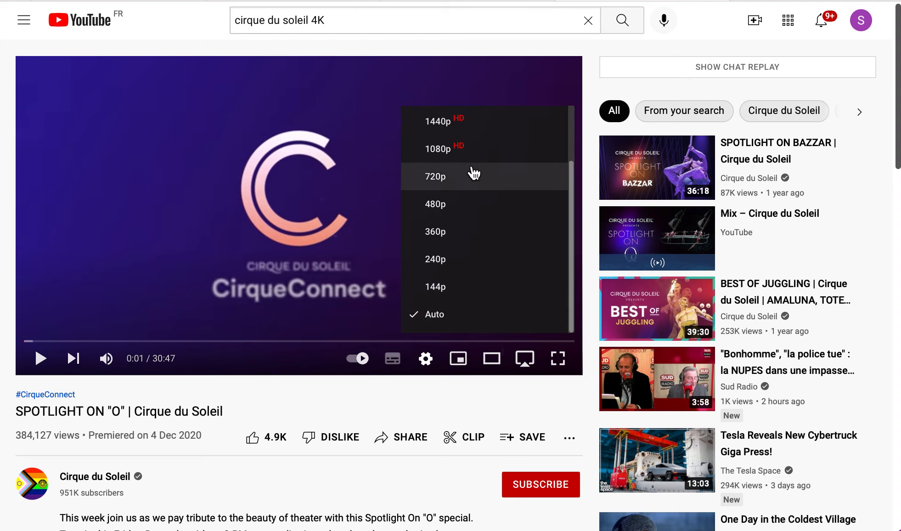
pyautogui.scroll(2, 498, 185)
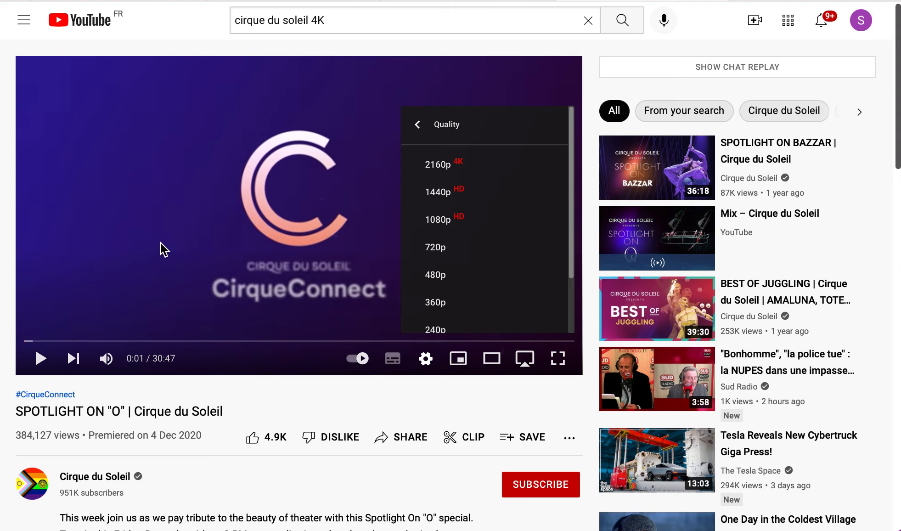
pyautogui.click(225, 219)
# - Preview the Cirque du Soleil video from 7:10, dismiss the ad overlay and pause playback
pyautogui.click(152, 340)
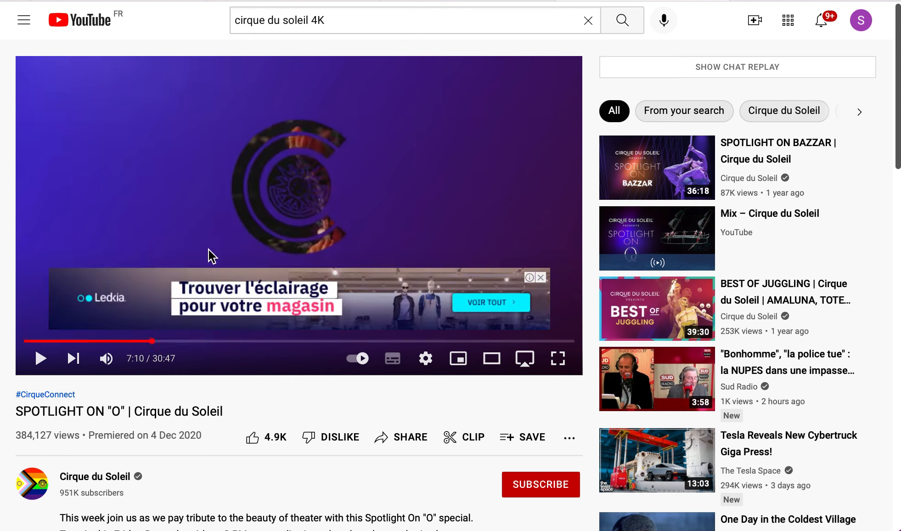
pyautogui.click(247, 200)
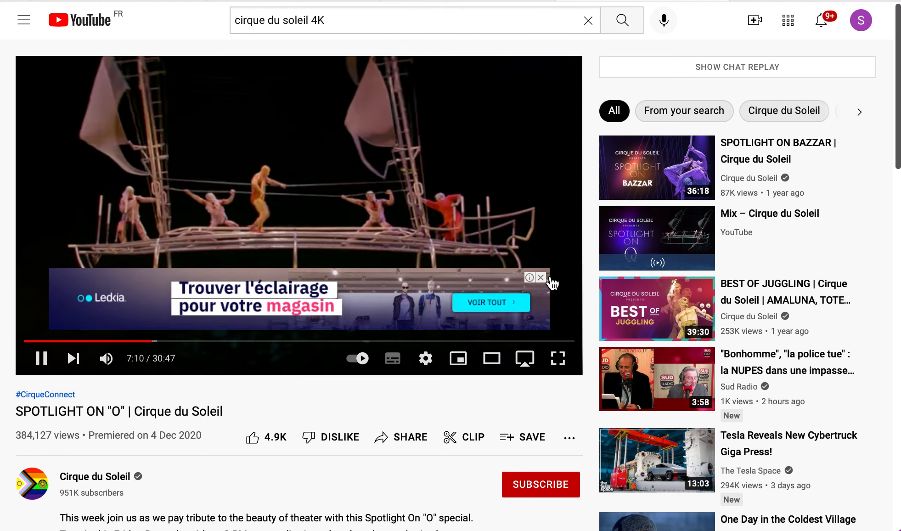
pyautogui.click(534, 277)
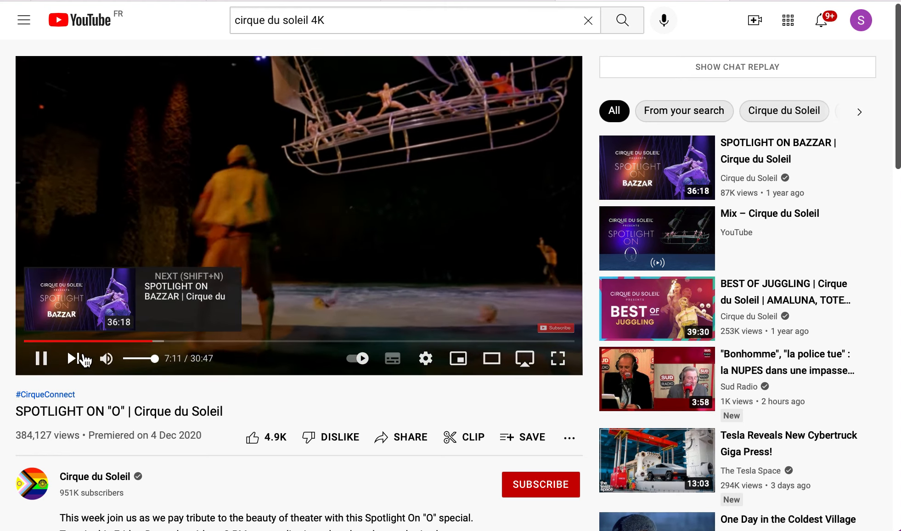
pyautogui.click(320, 228)
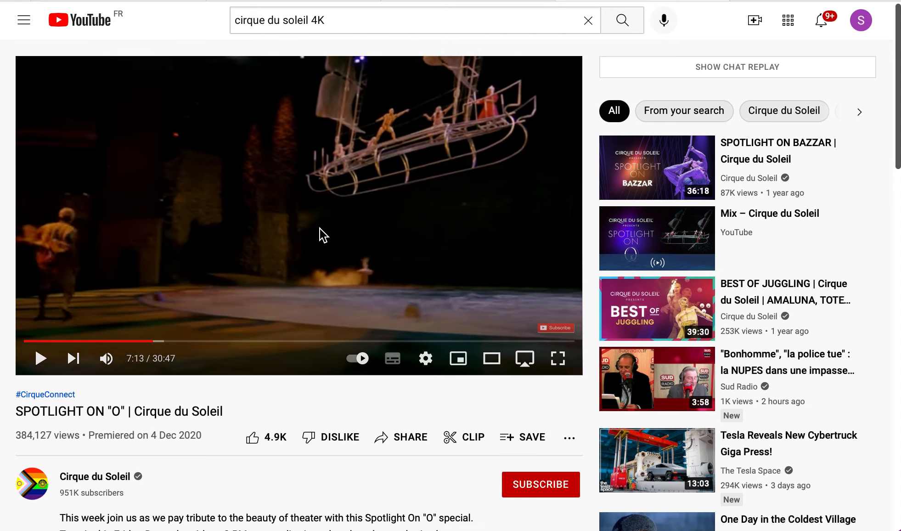
# - Copy the Cirque du Soleil video's URL and switch back to the dynamic visual editor
pyautogui.rightClick(320, 229)
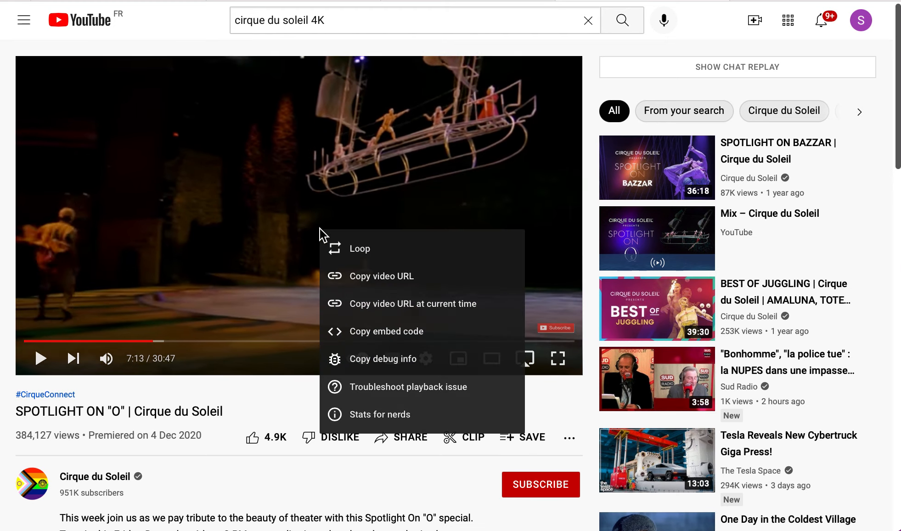
pyautogui.click(358, 275)
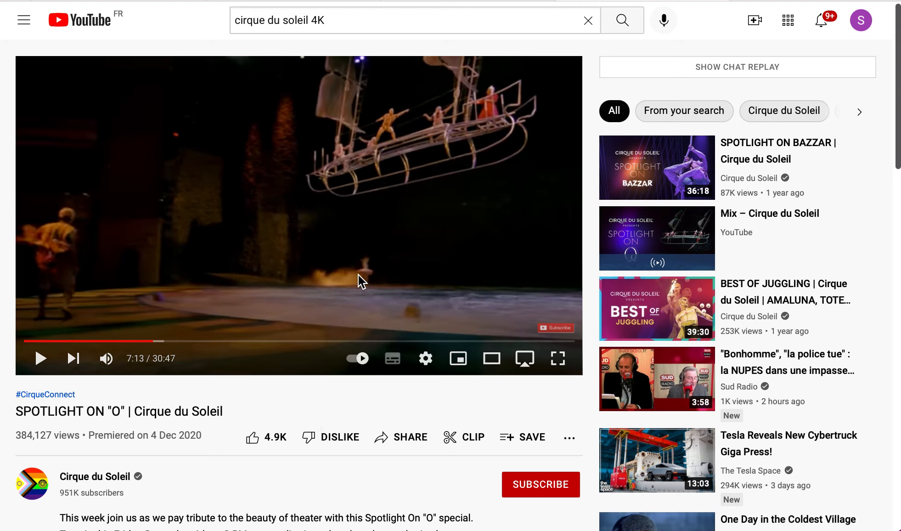
pyautogui.click(551, 0)
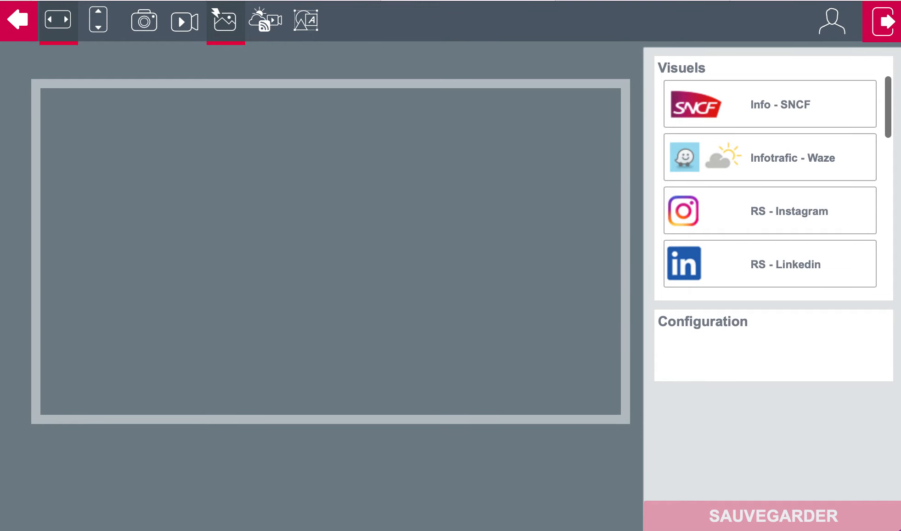
# - Select RS - YouTube as the type of the new dynamic visual
pyautogui.scroll(-3, 742, 179)
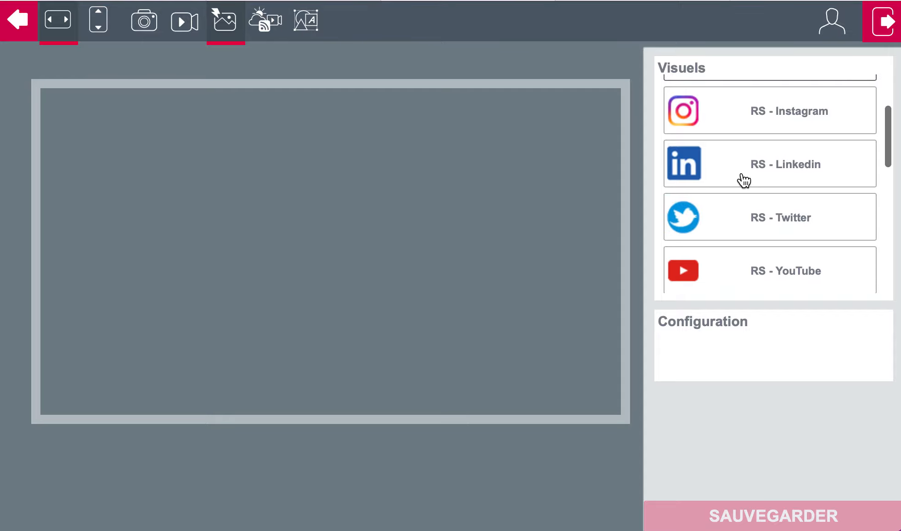
pyautogui.scroll(-1, 743, 180)
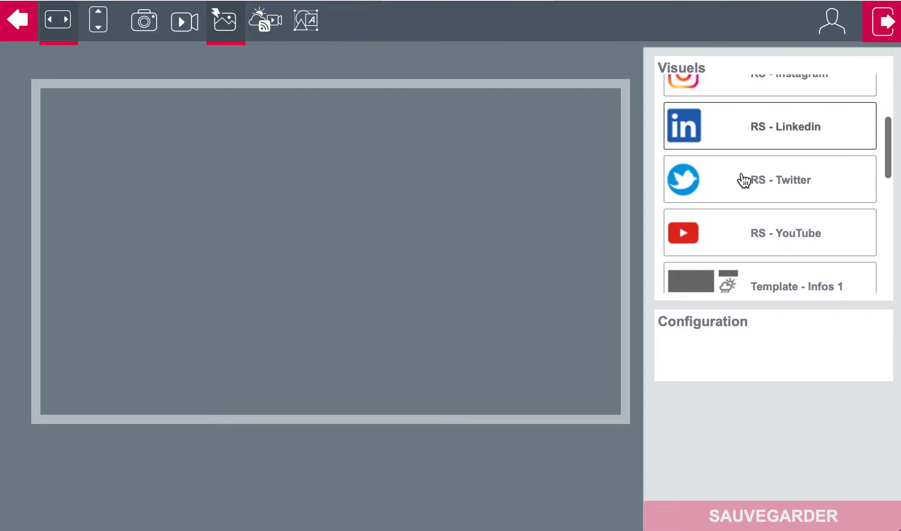
pyautogui.click(772, 238)
pyautogui.scroll(-5, 772, 237)
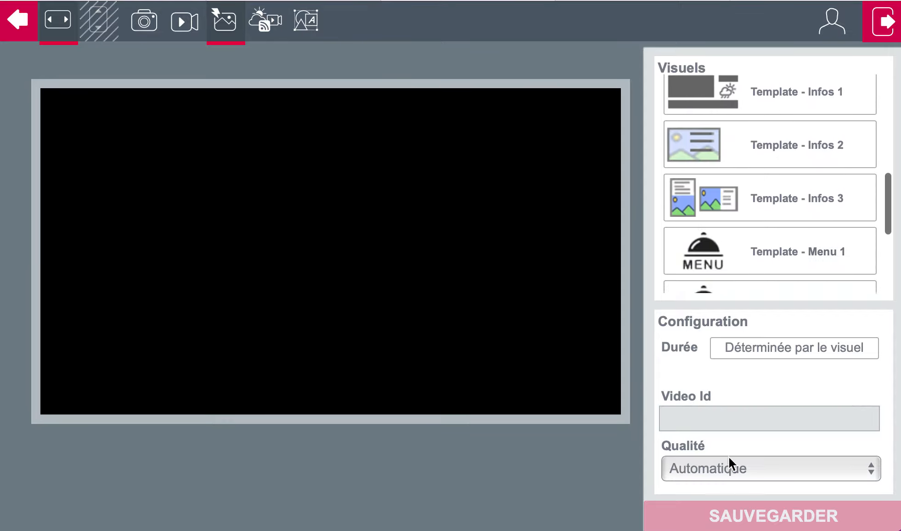
# - Paste the copied video link as the visual's Video Id and review its configuration notes
pyautogui.rightClick(718, 420)
pyautogui.click(753, 471)
pyautogui.scroll(-2, 814, 418)
pyautogui.scroll(-5, 813, 424)
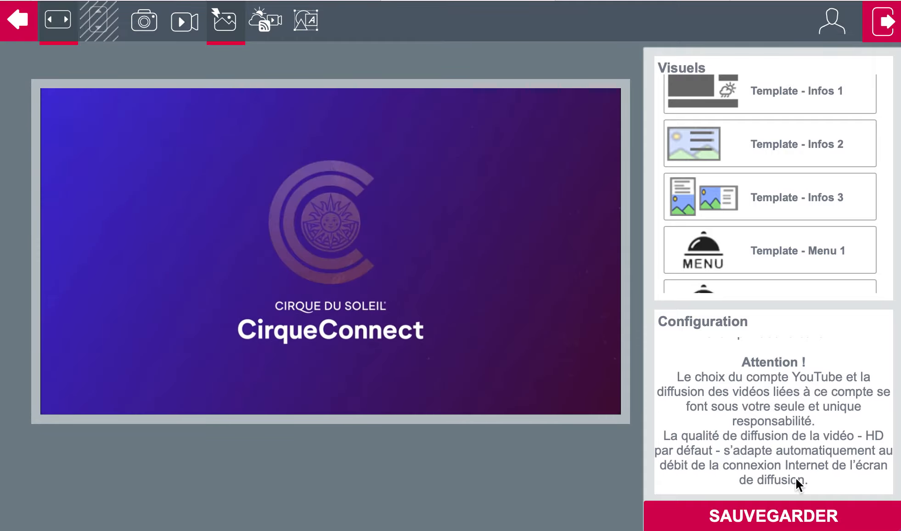
pyautogui.scroll(5, 796, 478)
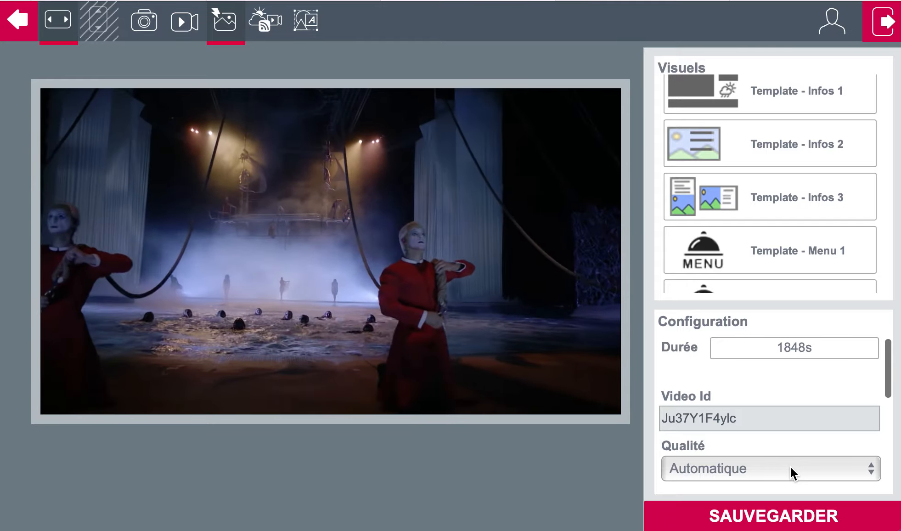
# - Set the YouTube visual's quality to Haut Débit and load its preview
pyautogui.click(790, 466)
pyautogui.click(738, 518)
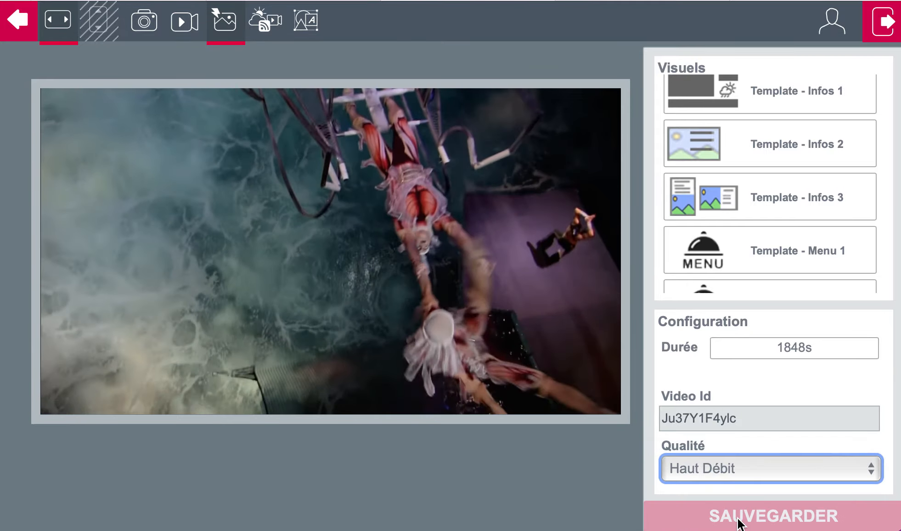
pyautogui.scroll(-5, 770, 403)
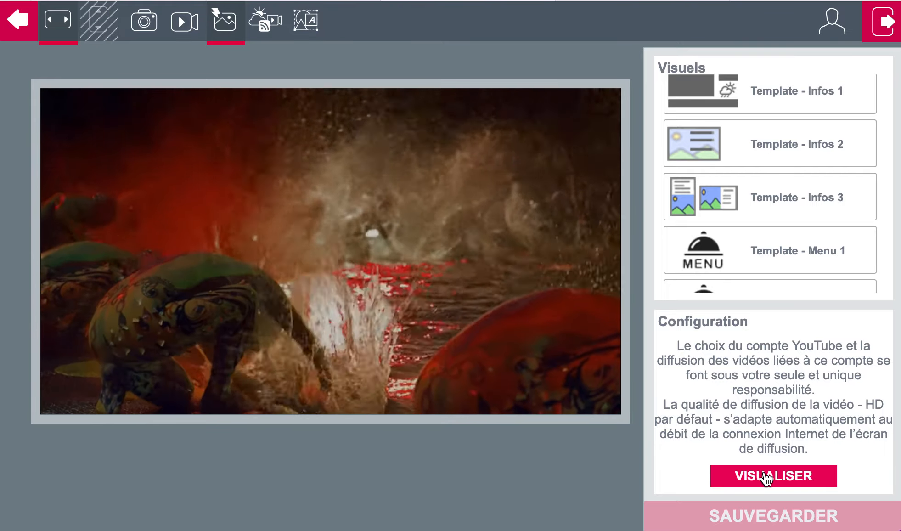
pyautogui.click(766, 478)
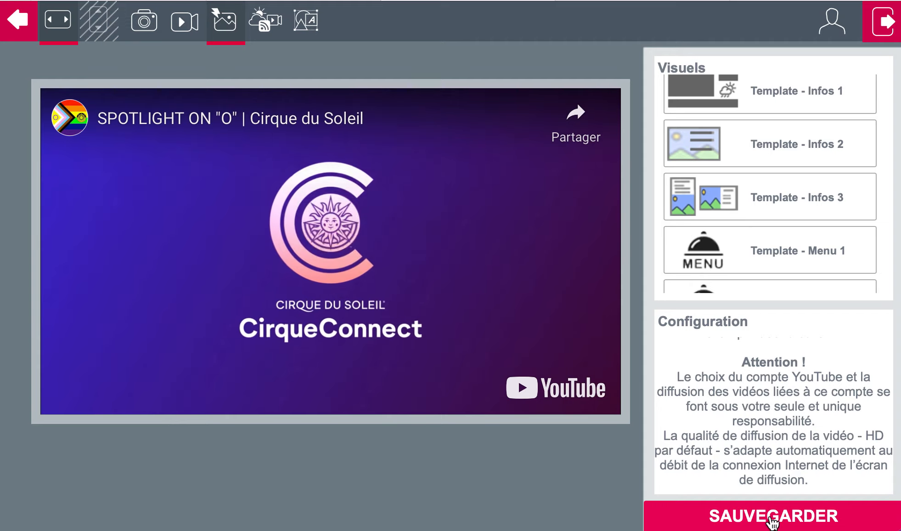
# - Start saving the visual and name it "Cirque du soleil"
pyautogui.click(771, 521)
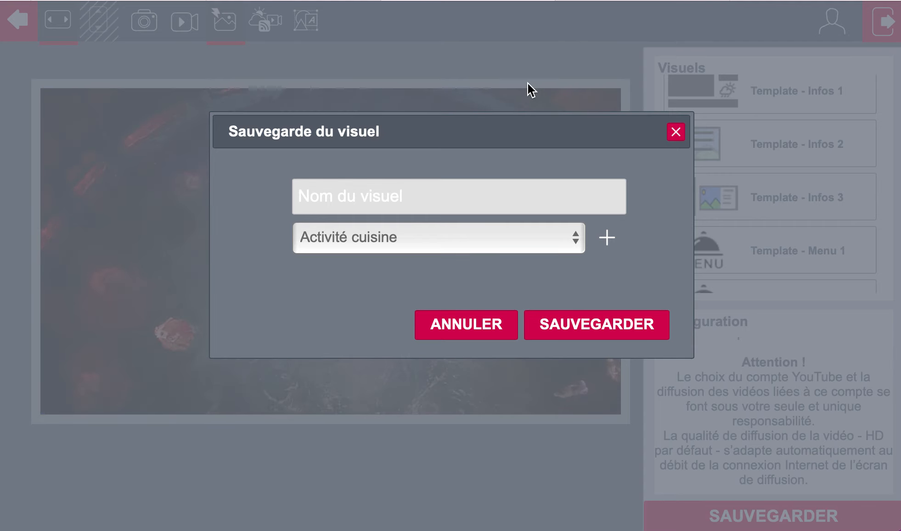
pyautogui.write('Cireque')
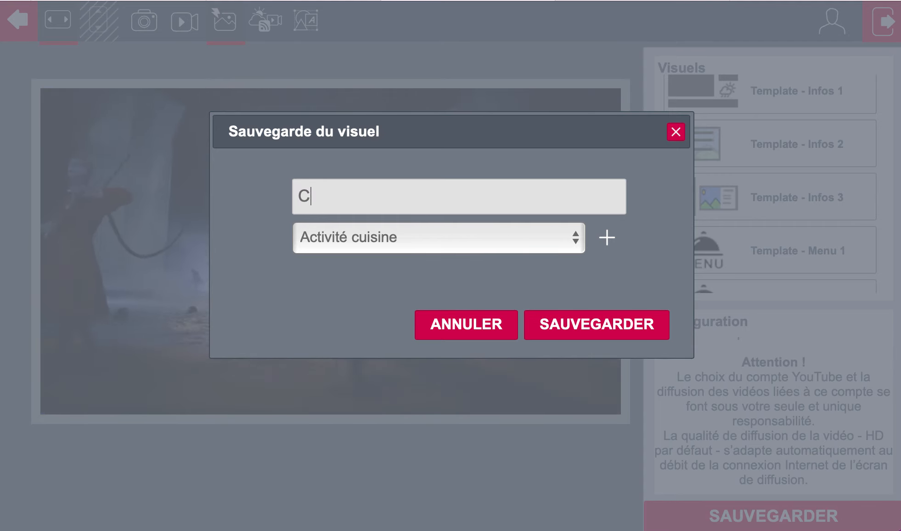
pyautogui.press('BackSpace')
pyautogui.press('BackSpace')
pyautogui.press('BackSpace')
pyautogui.press('BackSpace')
pyautogui.write('que du soleili')
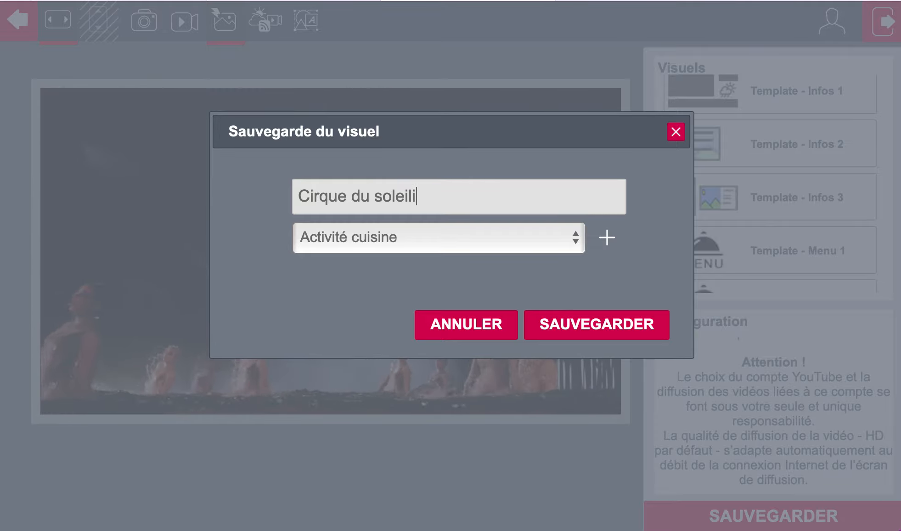
pyautogui.press('BackSpace')
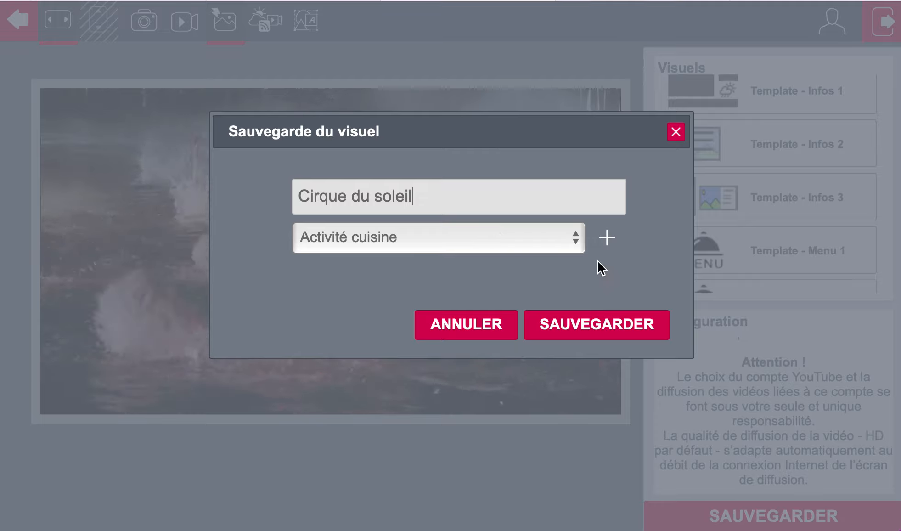
# - Assign the visual to the category Activité social and save it to the library
pyautogui.click(575, 239)
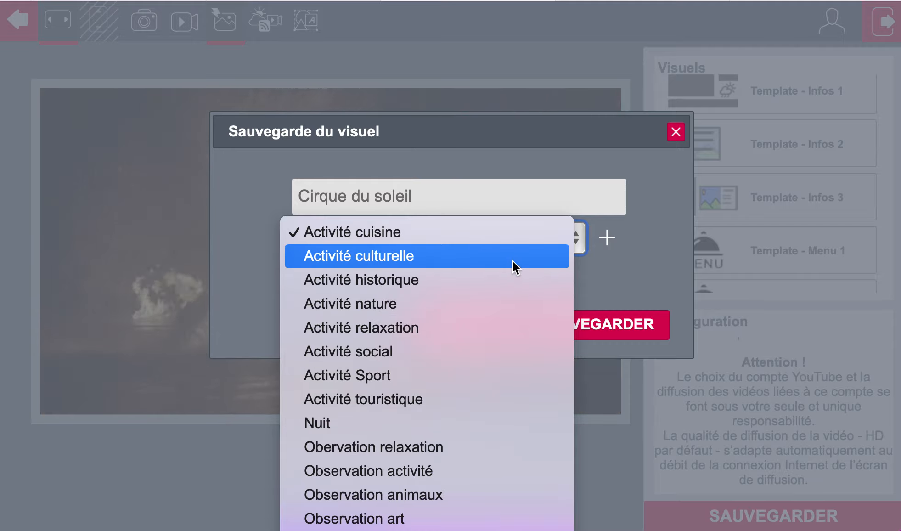
pyautogui.click(511, 260)
pyautogui.click(573, 240)
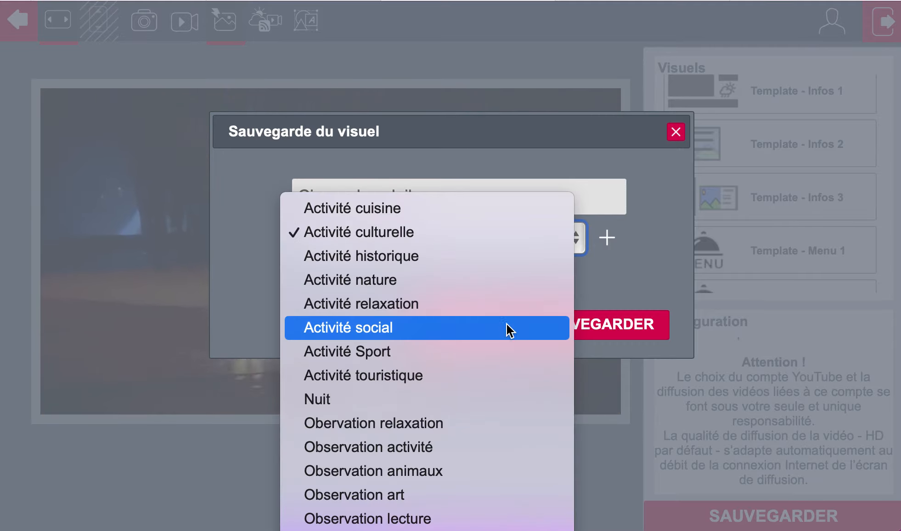
pyautogui.click(504, 329)
pyautogui.click(595, 326)
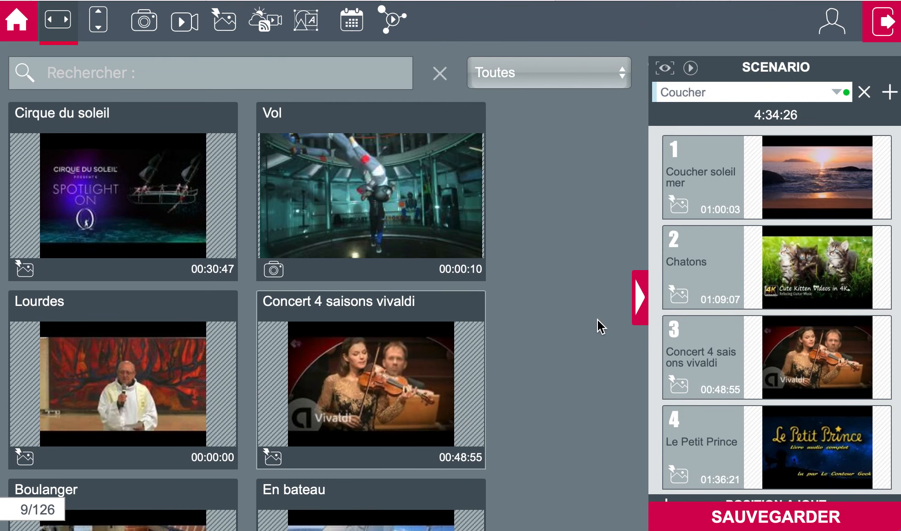
pyautogui.moveTo(61, 114)
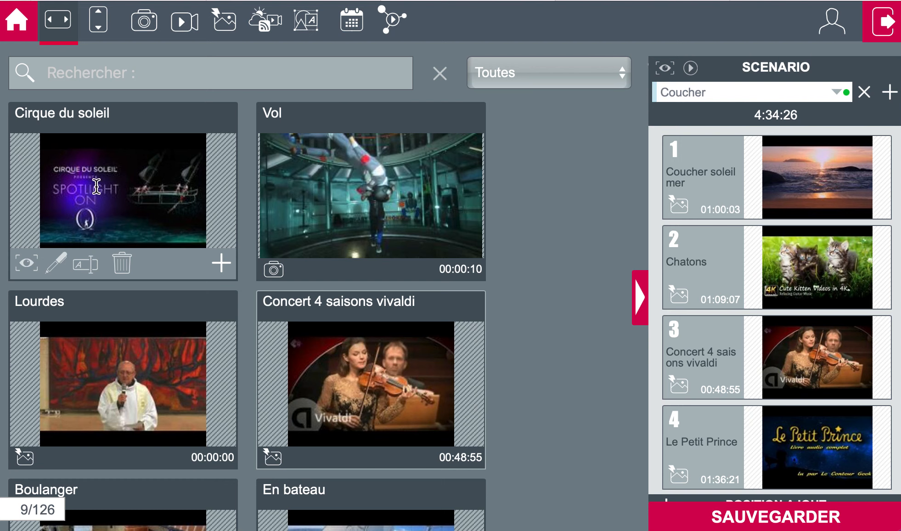
pyautogui.moveTo(787, 314)
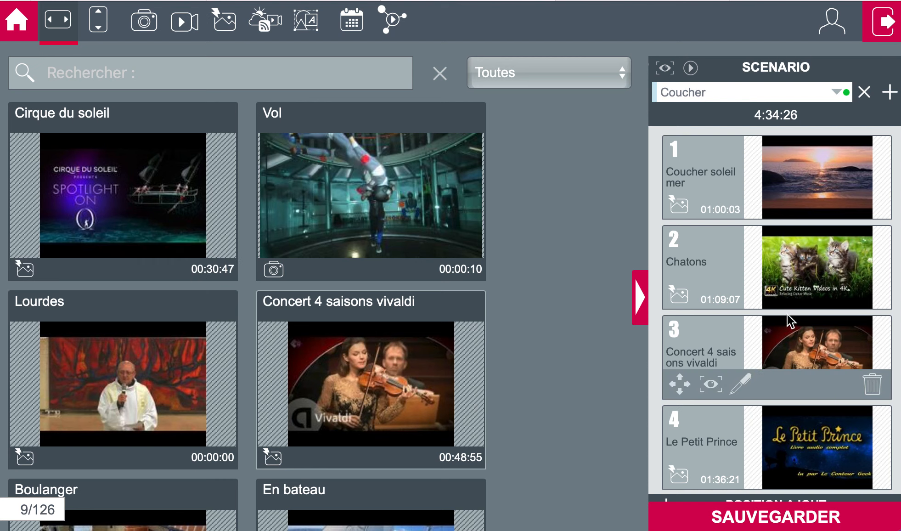
pyautogui.scroll(-1, 786, 312)
pyautogui.scroll(1, 786, 312)
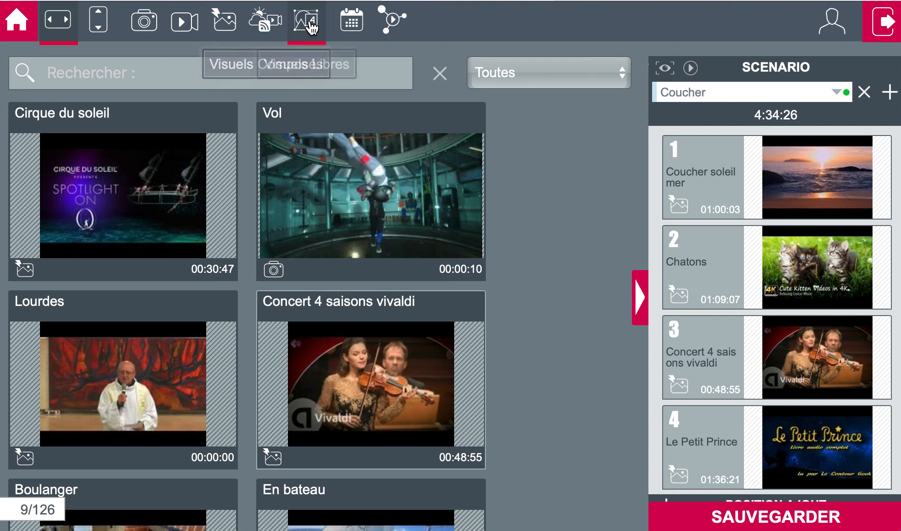
pyautogui.moveTo(759, 350)
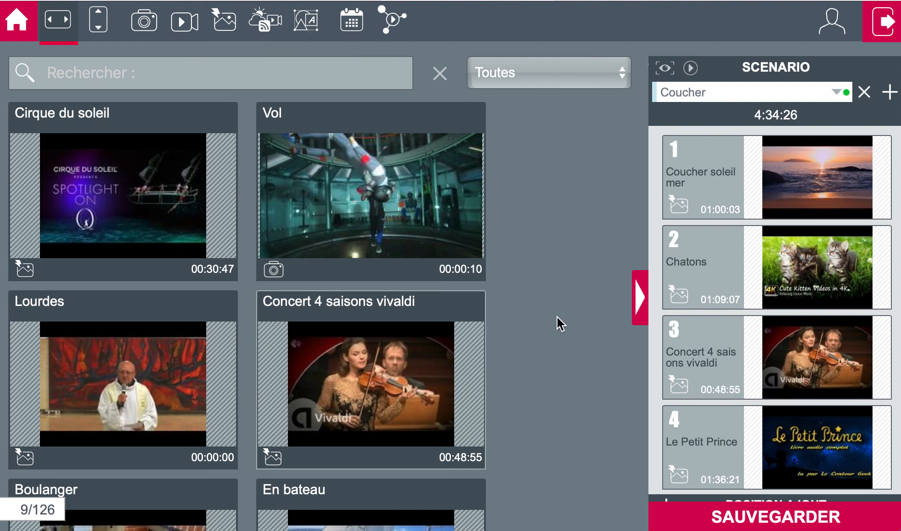
pyautogui.scroll(-2, 561, 340)
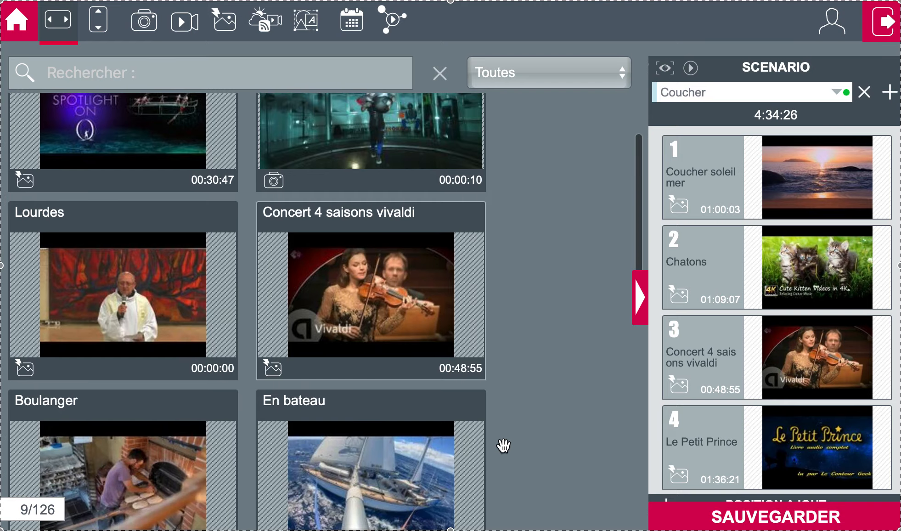